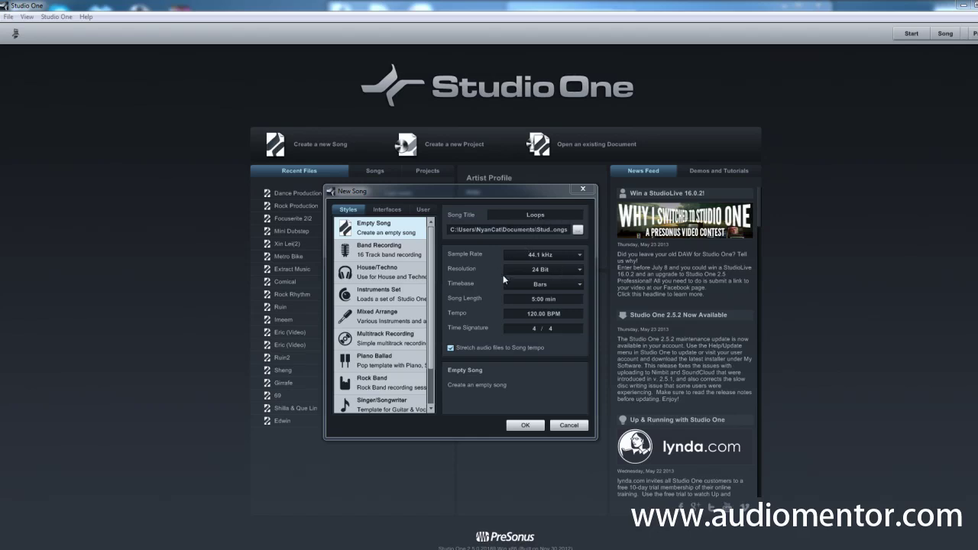
Step: Create an empty song titled 'Loops' at 120 BPM in 4/4
left_click(542, 423)
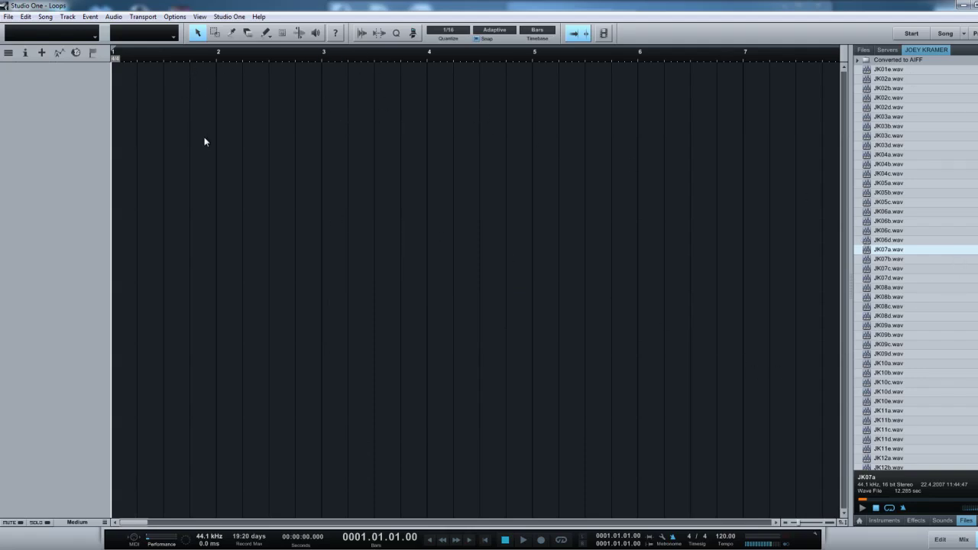
Step: Preview the JK02d, JK05c and JK07b drum loops, then select JK07a.wav
left_click(898, 107)
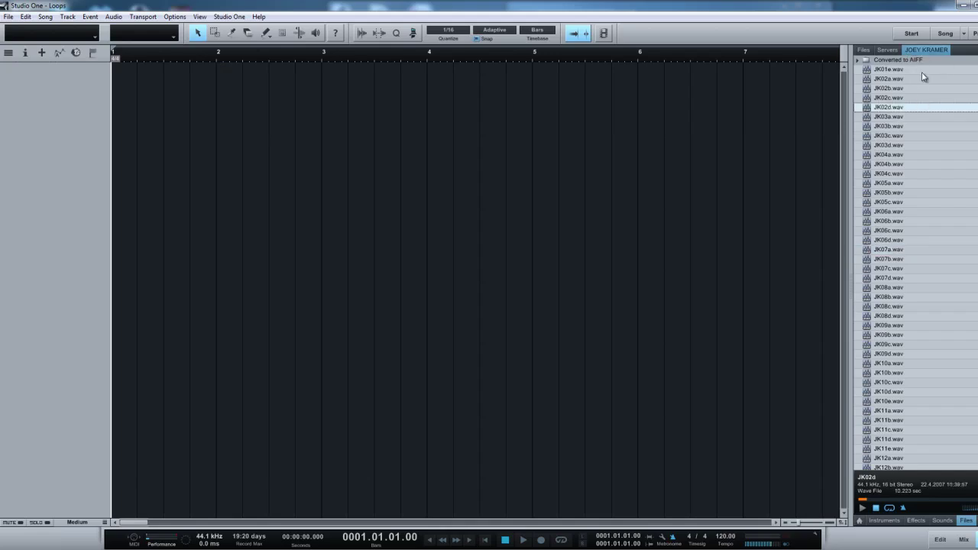
left_click(922, 146)
left_click(920, 201)
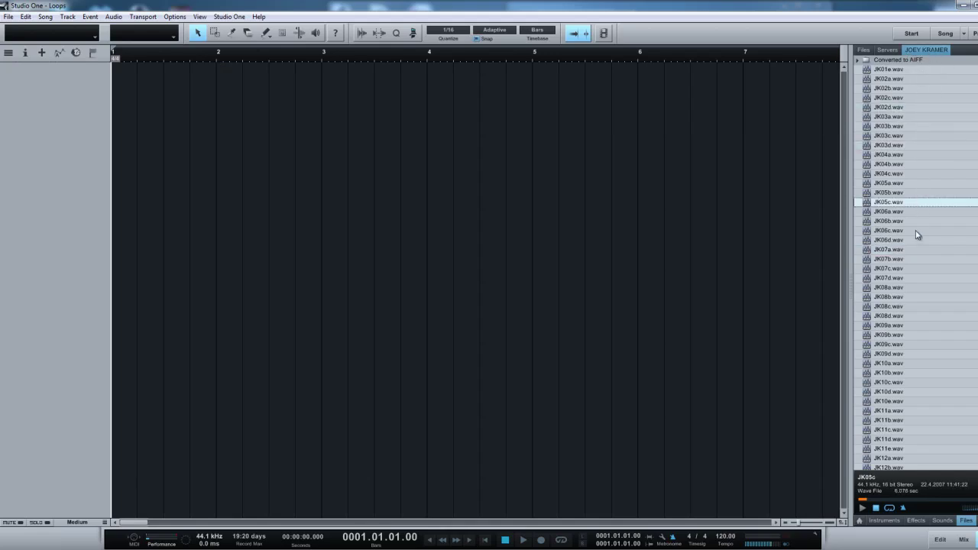
left_click(916, 260)
left_click(903, 250)
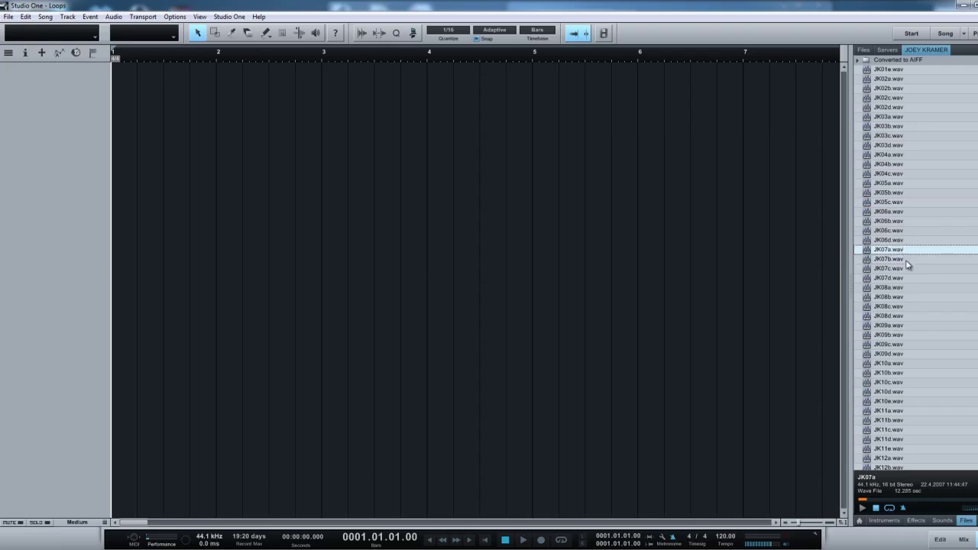
Step: Place JK07a.wav on a new audio track at bar 2 and turn on contextual help
left_click_drag(892, 253, 218, 116)
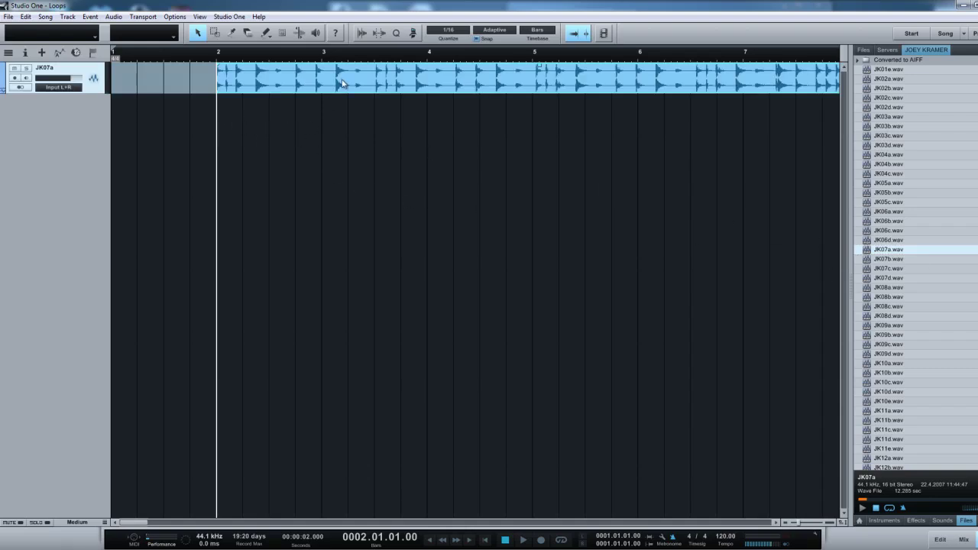
mouse_move(376, 66)
left_mouse_down()
mouse_move(371, 49)
mouse_move(379, 65)
left_mouse_up()
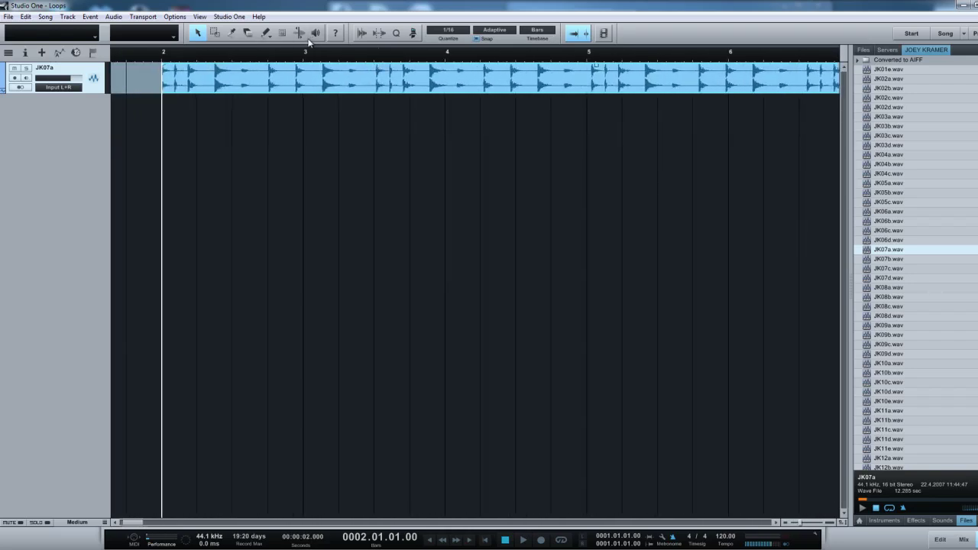
left_click(334, 35)
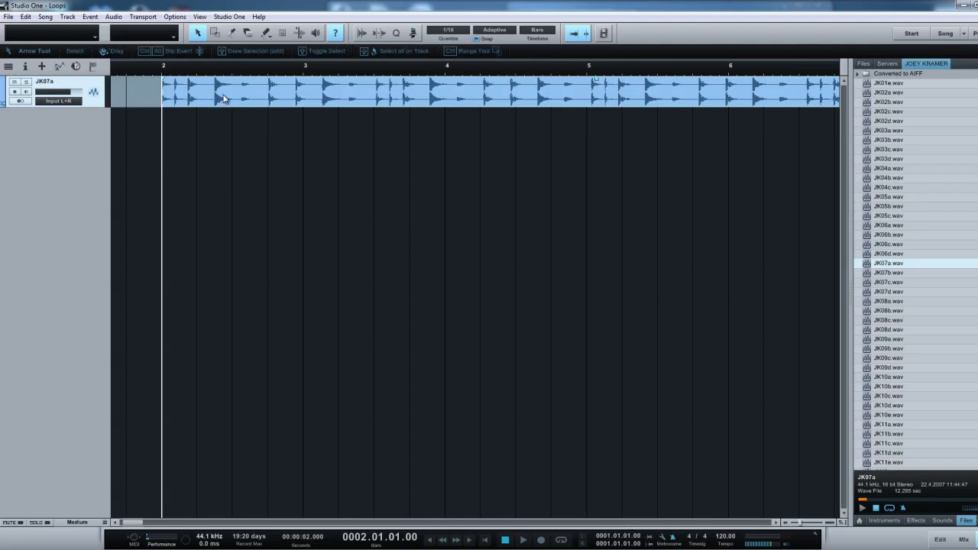
Step: Play the drum loop, stop it, and zoom out to show bars 1 to 9
key("space")
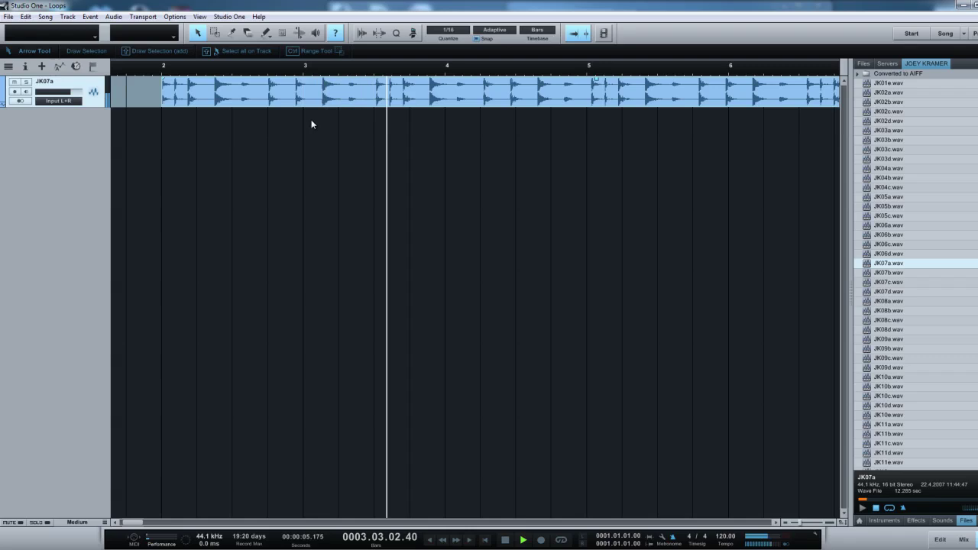
key("space")
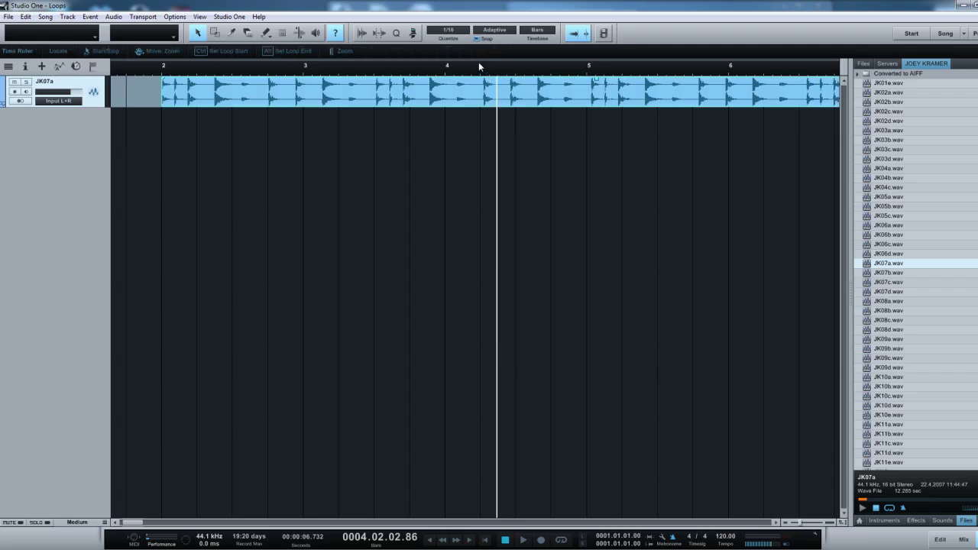
left_click_drag(478, 62, 481, 58)
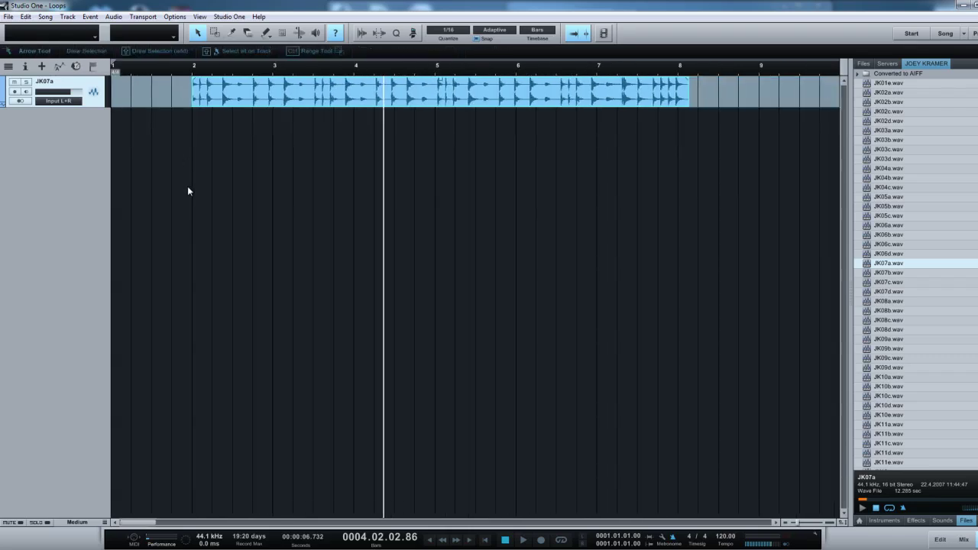
Step: Set the JK07a track's tempo mode to Timestretch in the Inspector
left_click(24, 67)
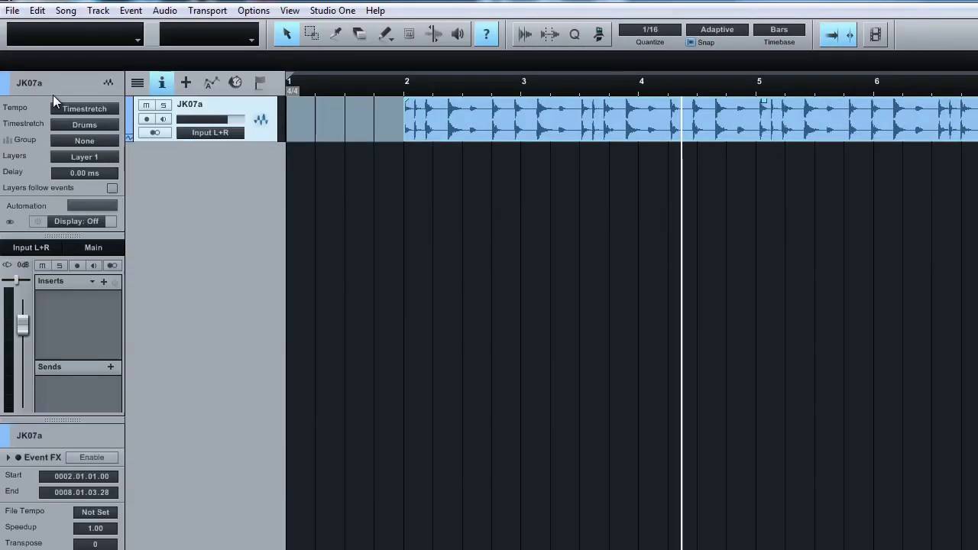
left_click(88, 109)
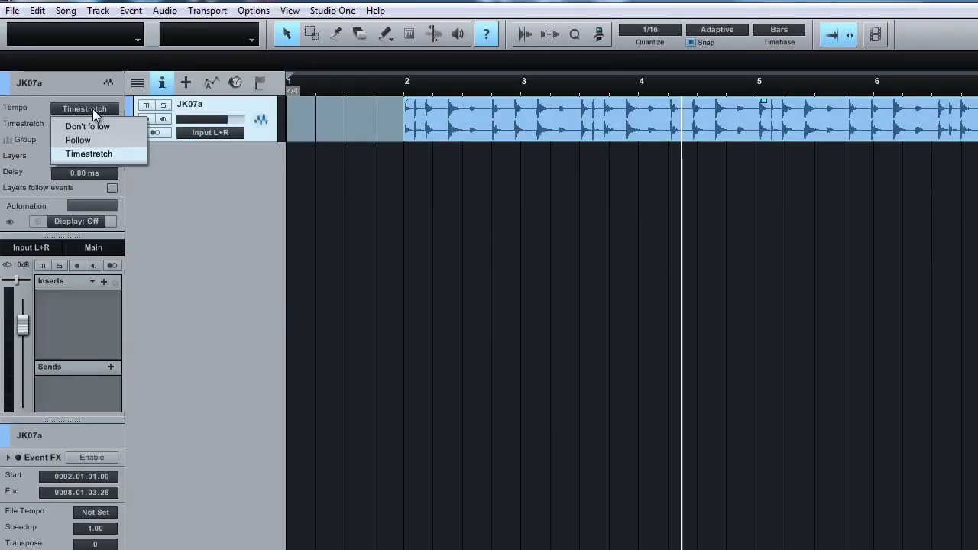
left_click(107, 152)
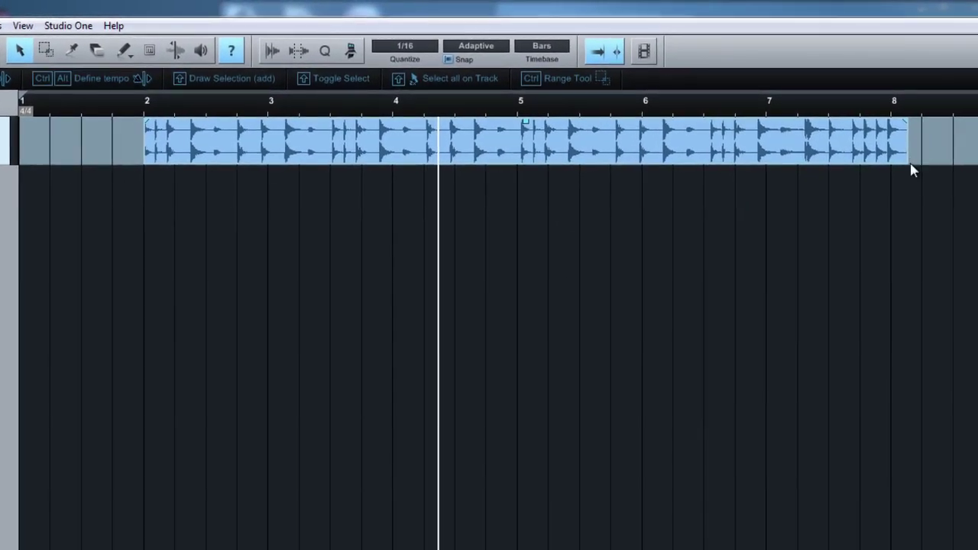
Step: Timestretch the JK07a clip shorter so it ends at bar 6 instead of past bar 8
key("ctrl")
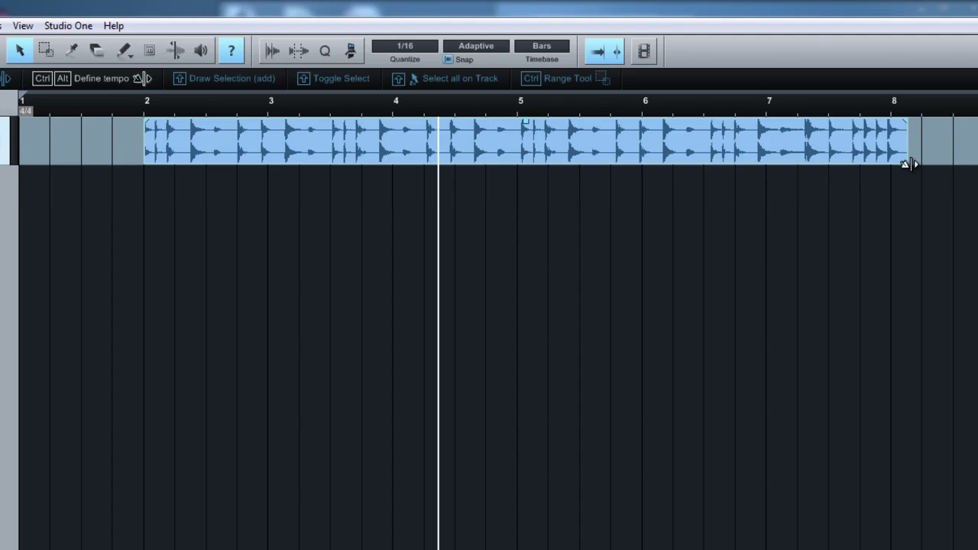
key("ctrl")
left_click_drag(908, 164, 903, 165)
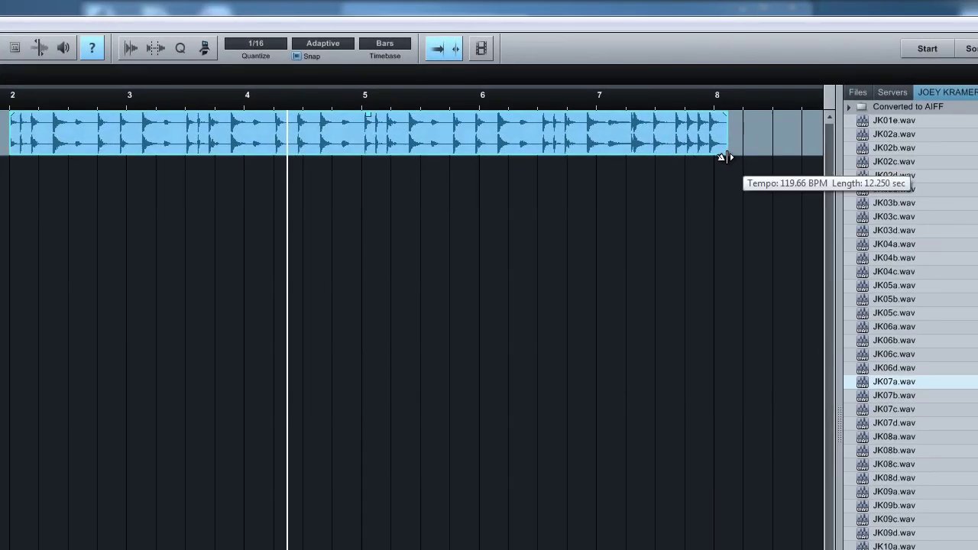
left_click_drag(724, 157, 476, 175)
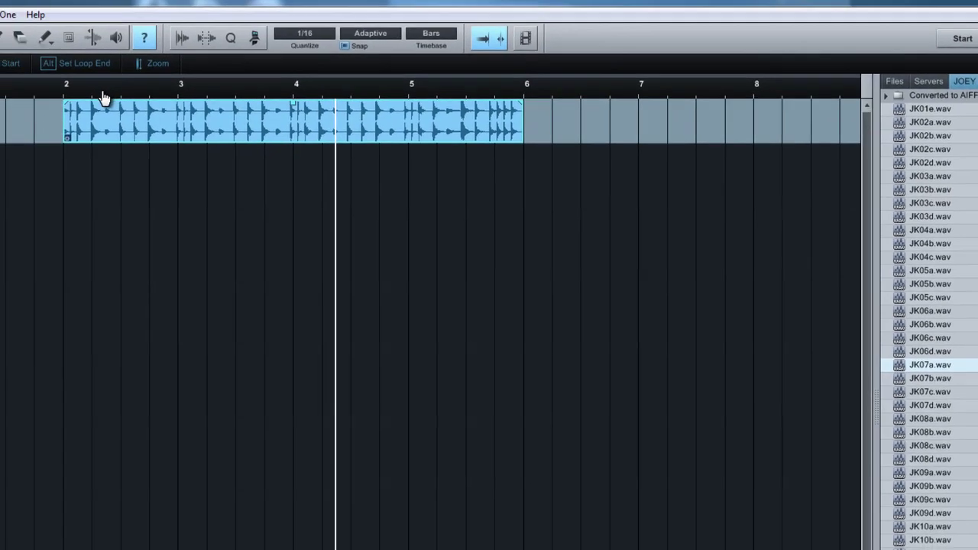
left_click_drag(55, 107, 64, 147)
left_click_drag(216, 116, 198, 109)
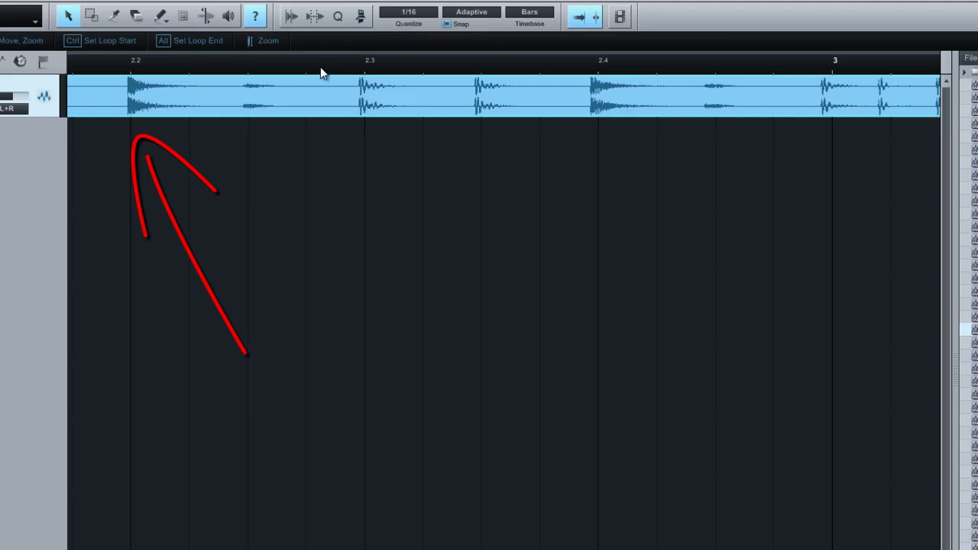
left_click_drag(321, 72, 374, 65)
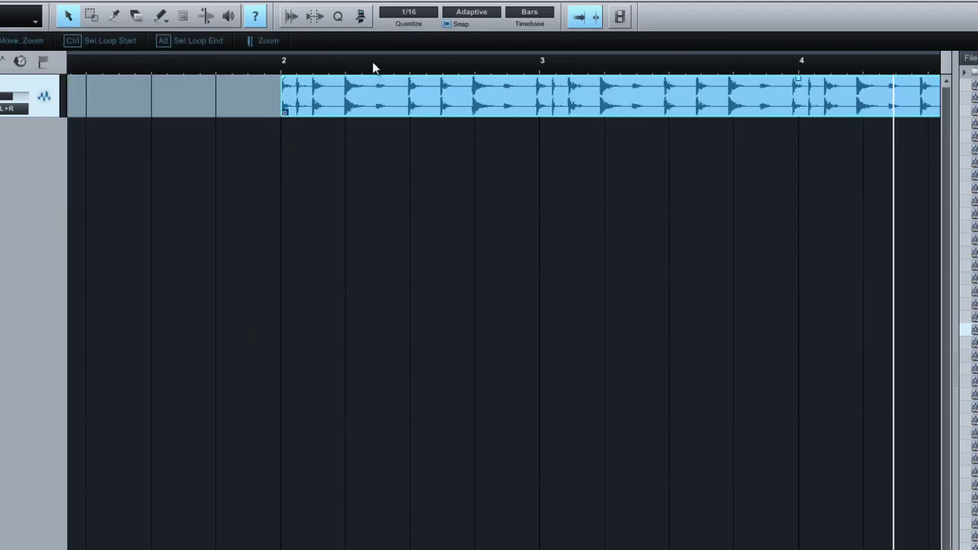
left_click(262, 66)
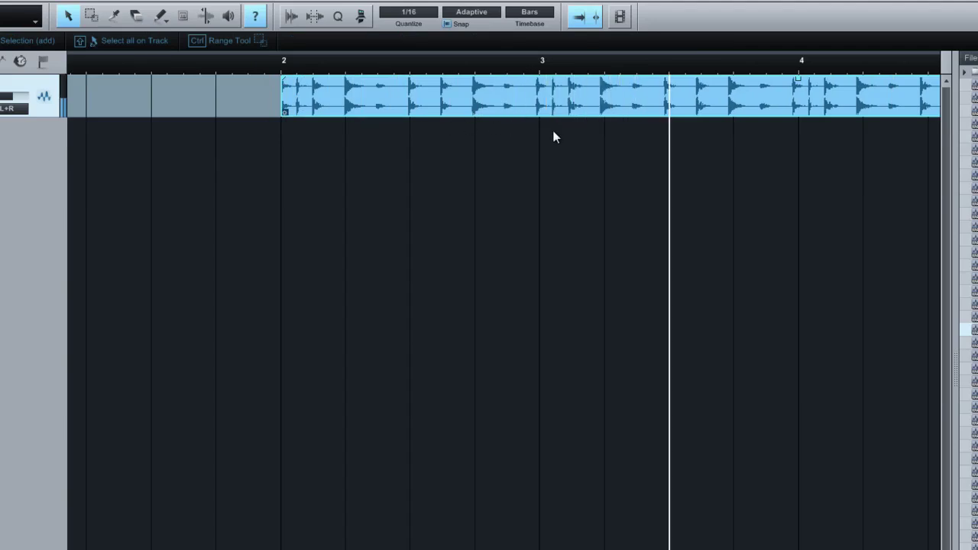
key("space")
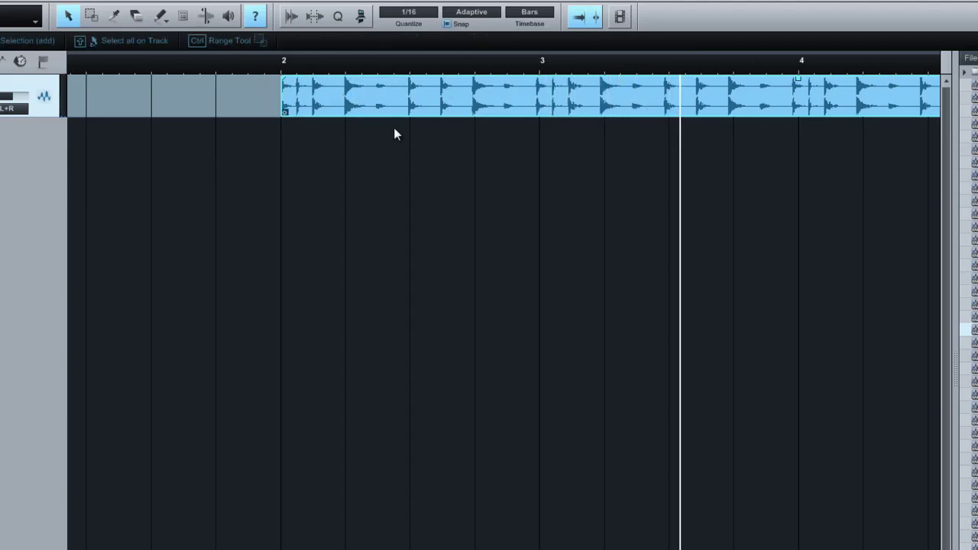
mouse_move(465, 66)
left_mouse_down()
mouse_move(469, 90)
mouse_move(509, 88)
left_mouse_up()
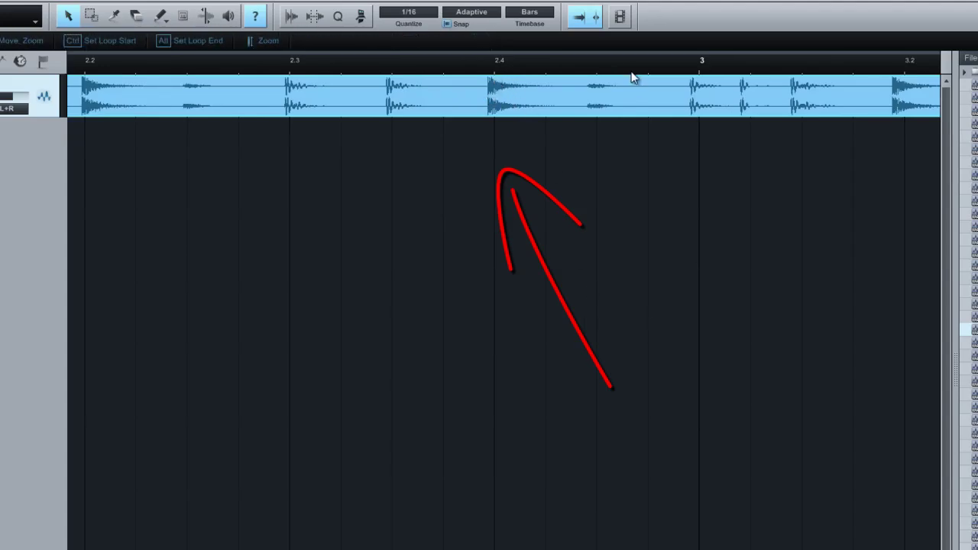
left_click_drag(634, 75, 629, 48)
left_click_drag(710, 71, 533, 72)
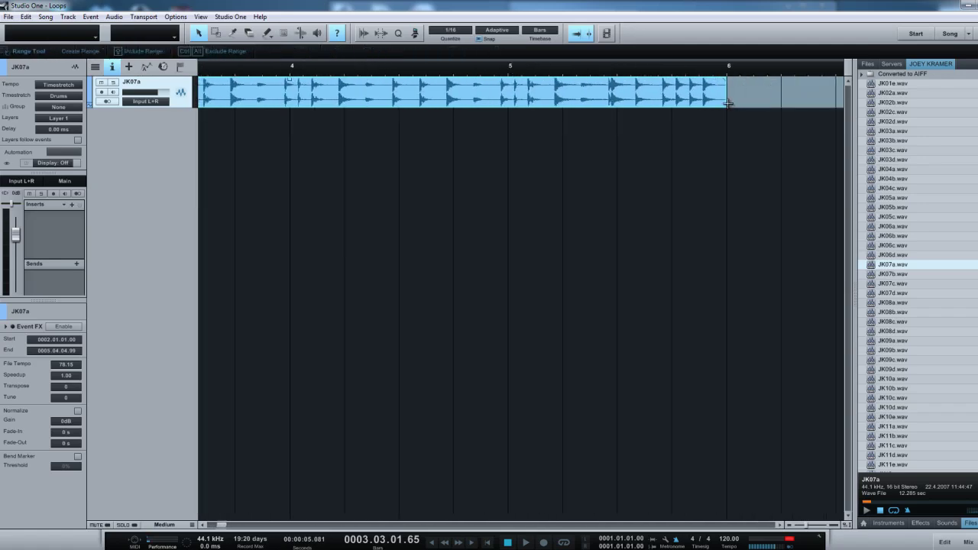
Step: Fine-tune the stretched clip end so End reads 0006.01.01.00
mouse_move(723, 107)
left_mouse_down()
mouse_move(738, 107)
mouse_move(730, 107)
left_mouse_up()
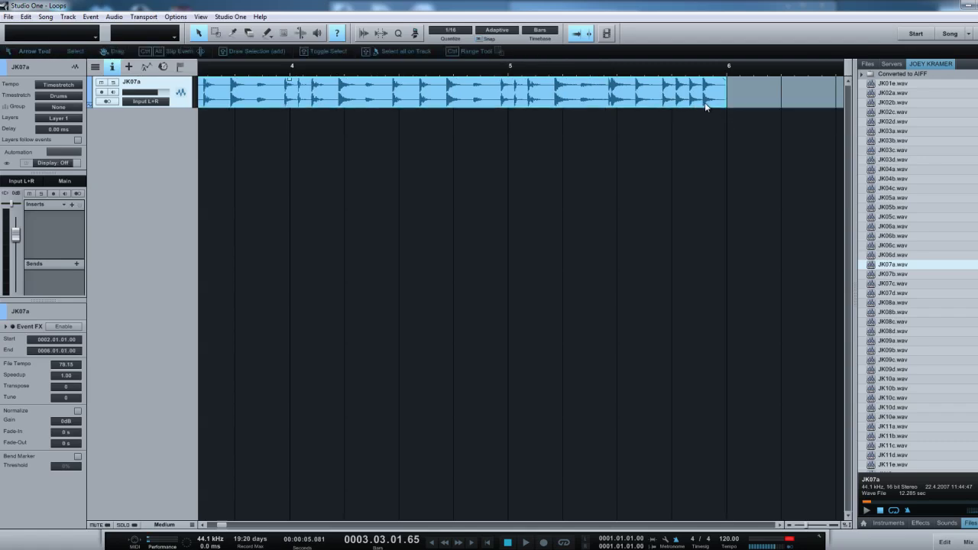
left_click(726, 107)
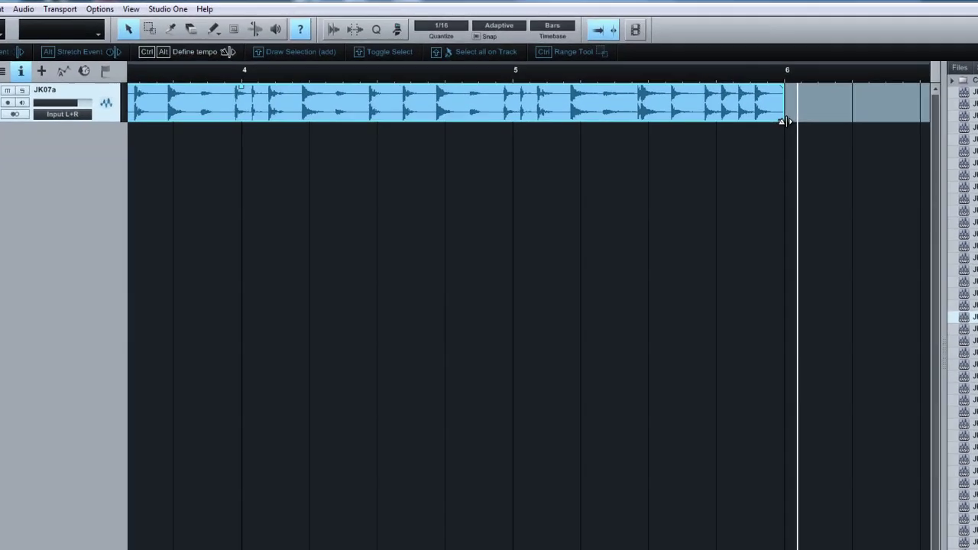
left_click_drag(786, 121, 797, 123)
left_click_drag(876, 141, 876, 142)
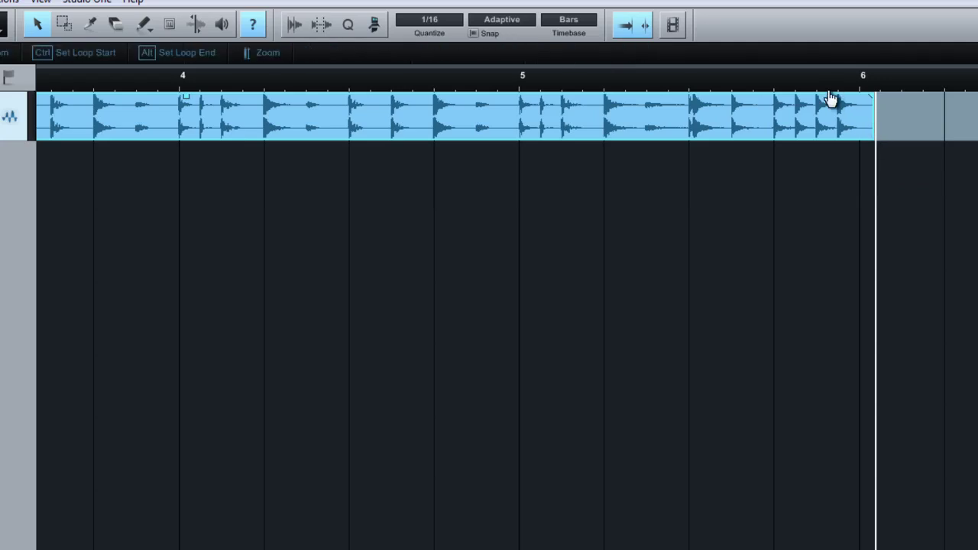
scroll(832, 111, "up", 5)
scroll(832, 124, "up", 3)
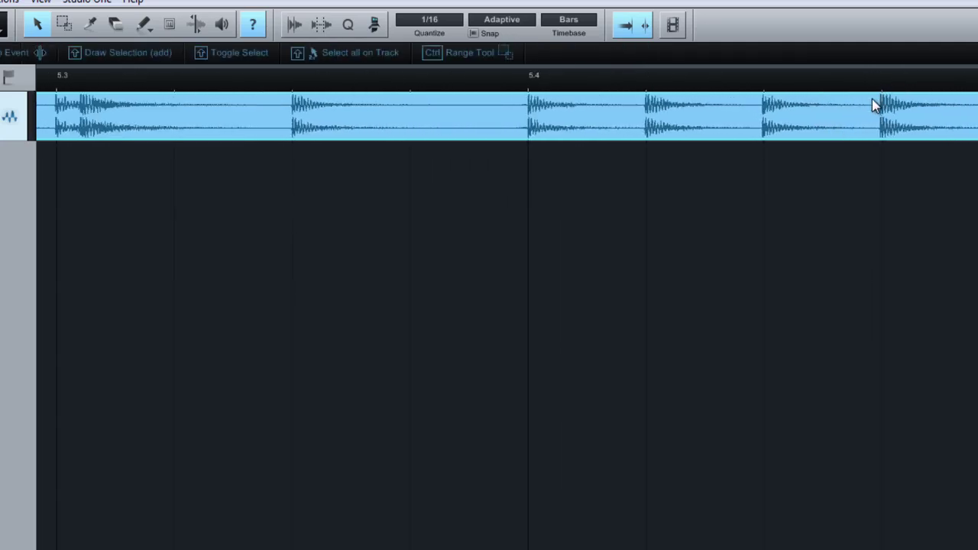
scroll(857, 76, "down", 2)
scroll(858, 61, "down", 6)
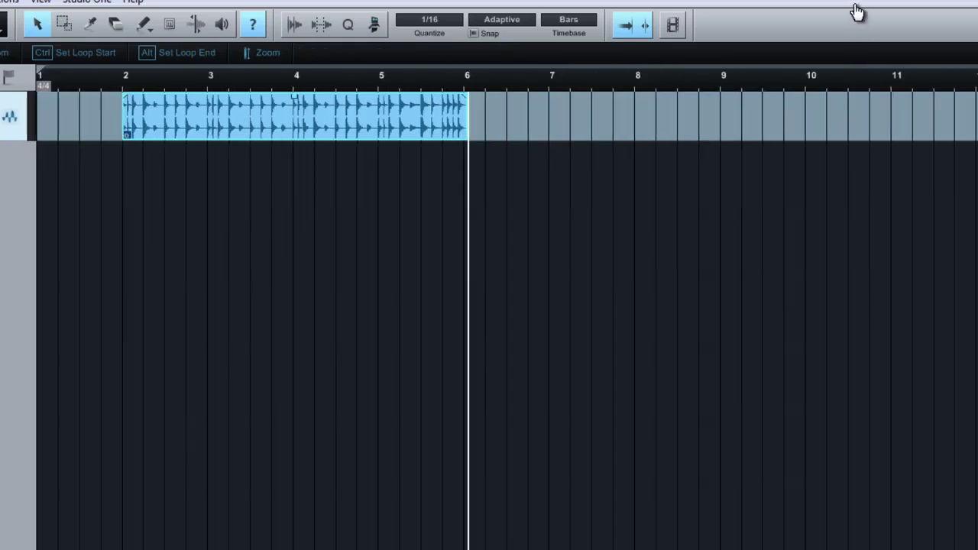
Step: Return the playhead to bar 2, enlarge the drum track's height, and play the loop
left_click(121, 77)
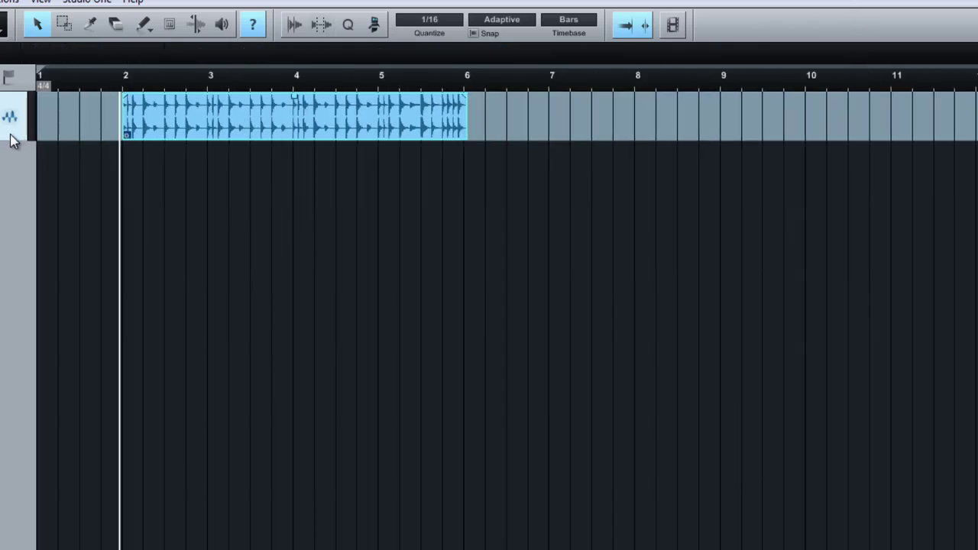
left_click_drag(11, 143, 15, 277)
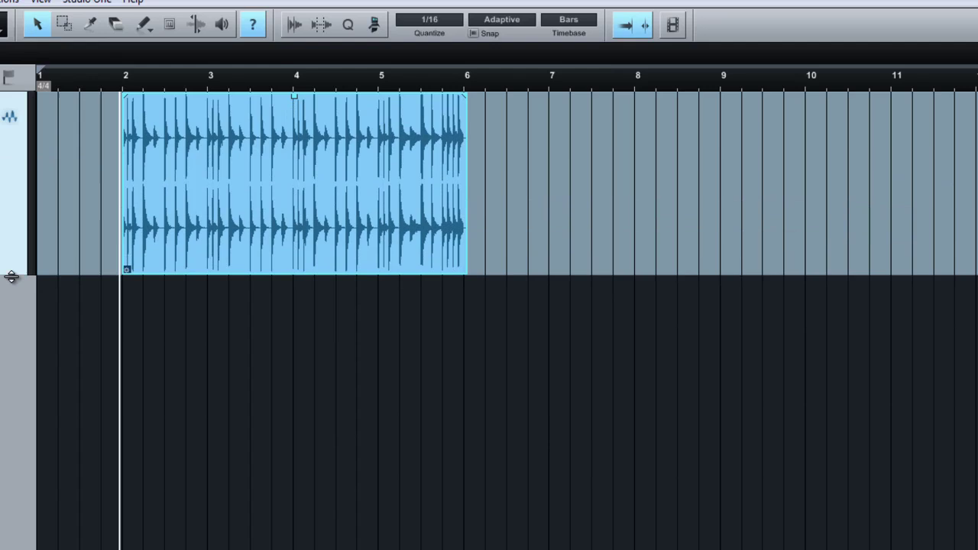
key("space")
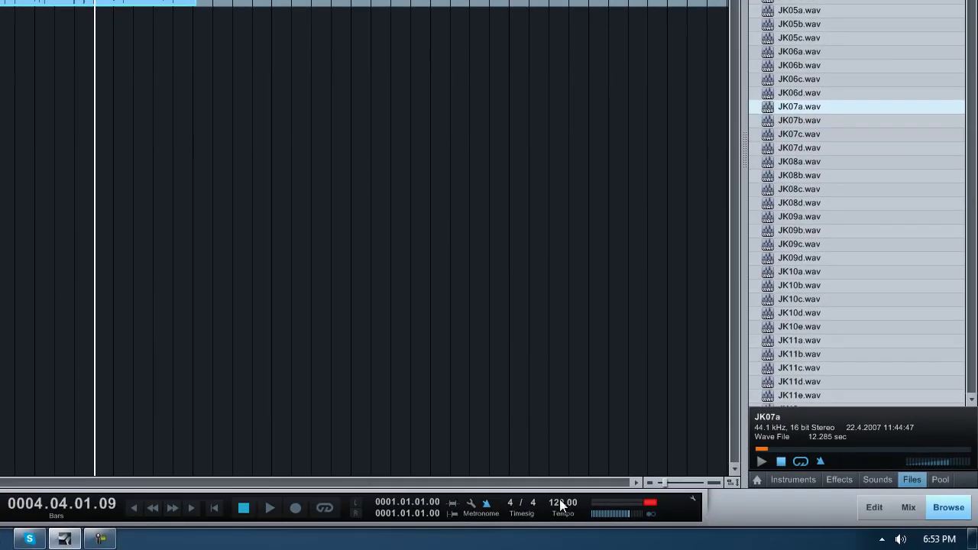
mouse_move(559, 503)
left_mouse_down()
mouse_move(564, 537)
mouse_move(564, 518)
left_mouse_up()
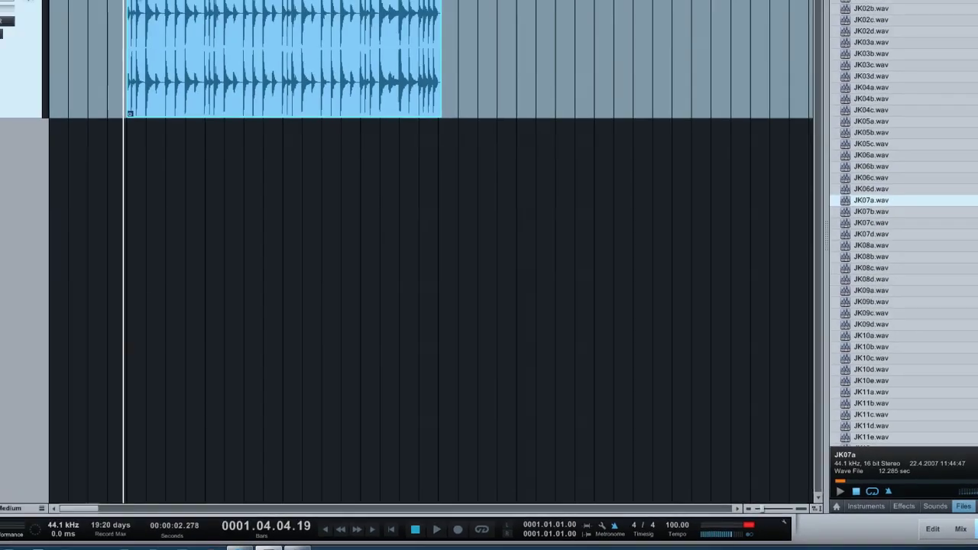
key("space")
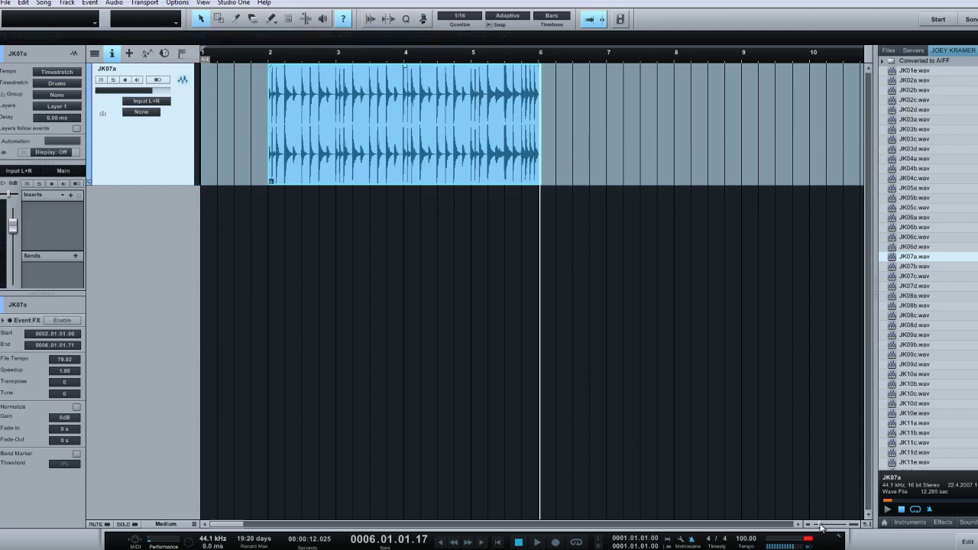
Step: Split the JK07a clip at bar 6 and delete the short tail after it
left_click_drag(822, 526, 830, 527)
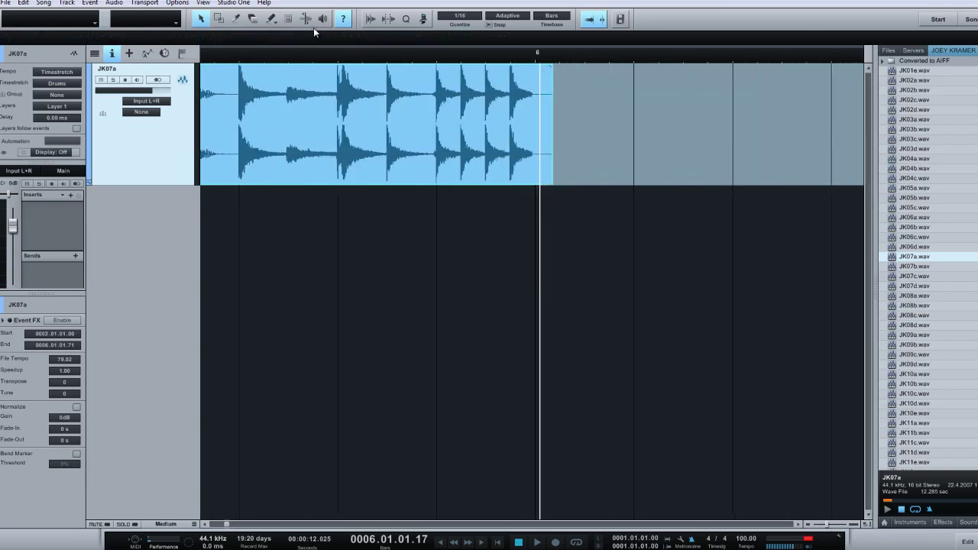
left_click(234, 19)
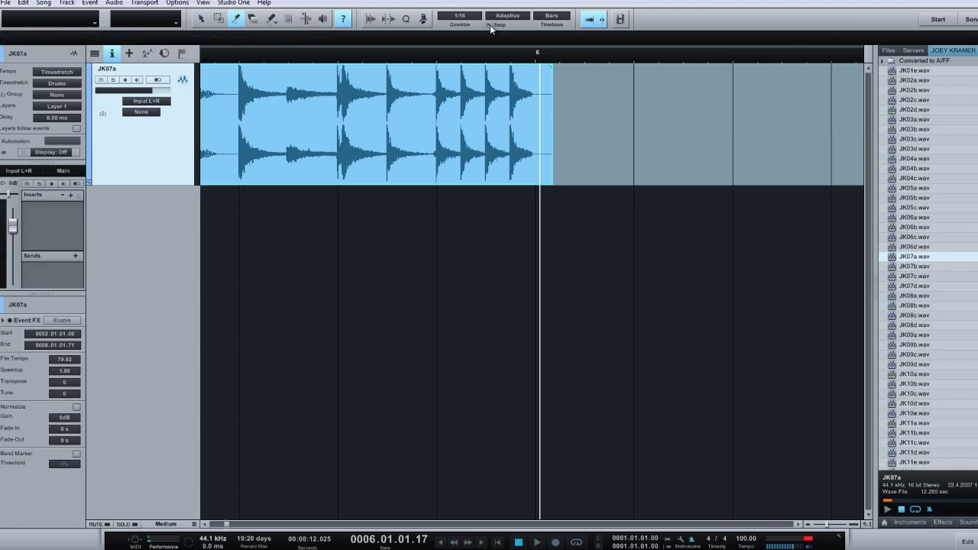
left_click(538, 67)
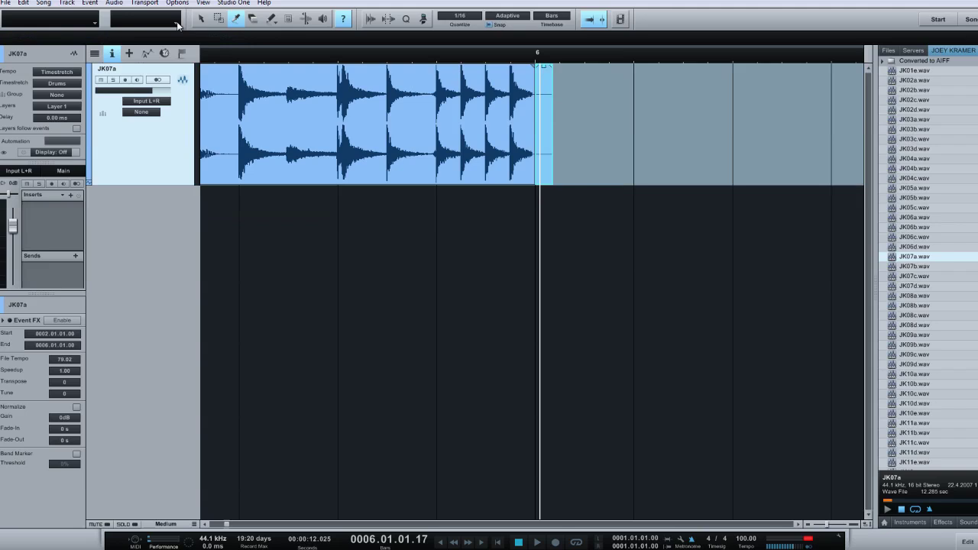
left_click(202, 18)
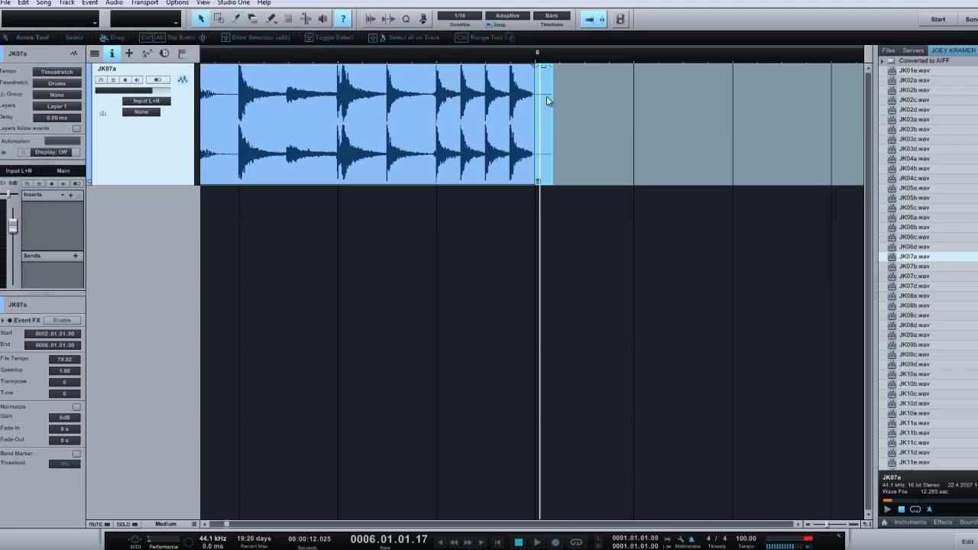
key("Delete")
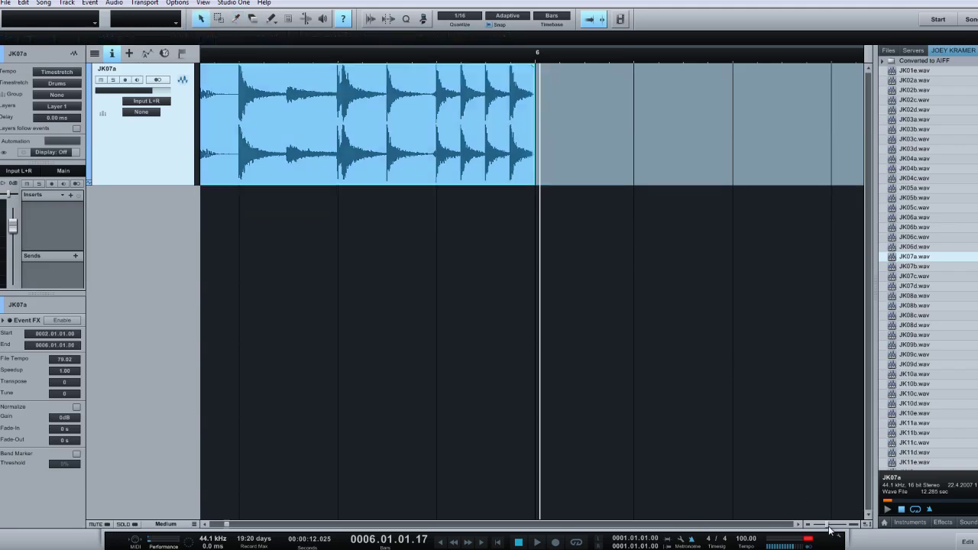
left_click_drag(830, 525, 816, 525)
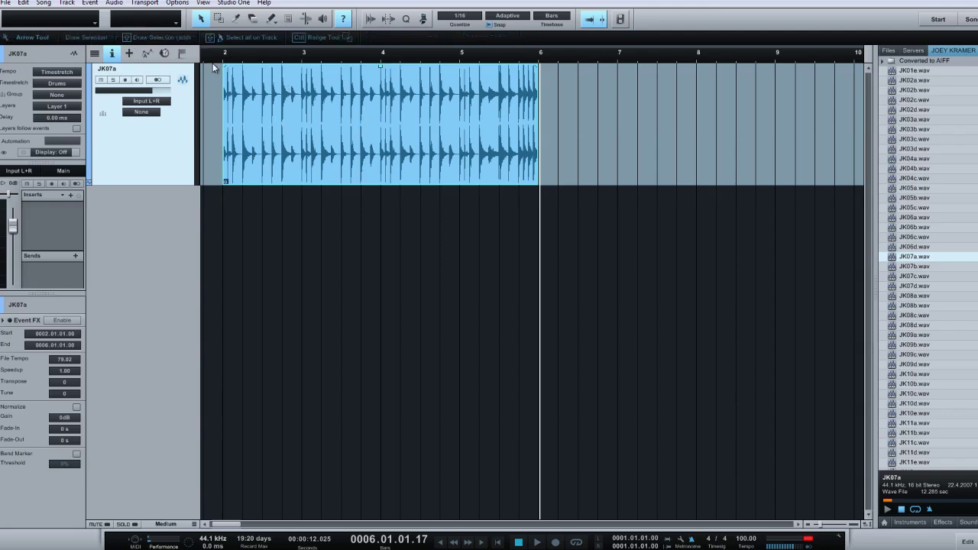
Step: Set the loop range to the drum event's bars 2–6
key("p")
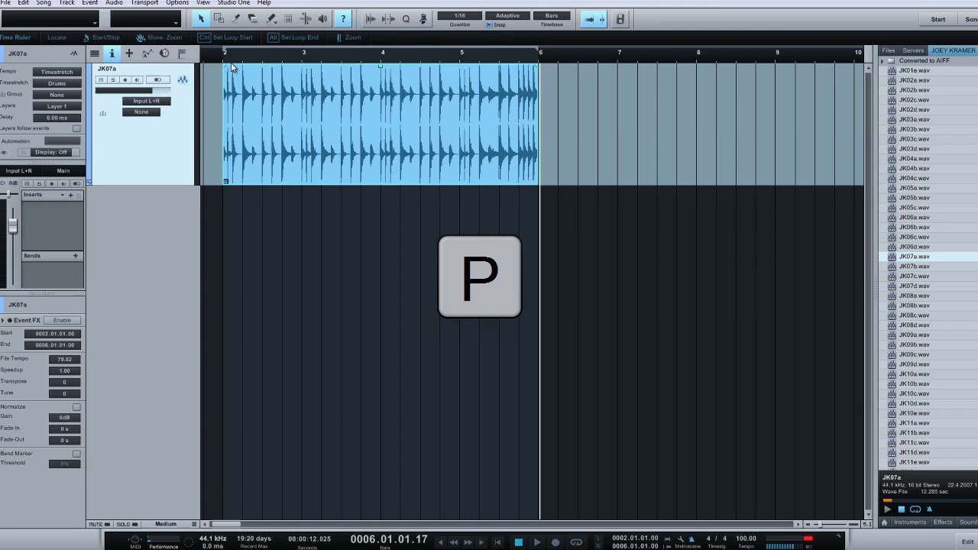
left_click(598, 226)
left_click(270, 101)
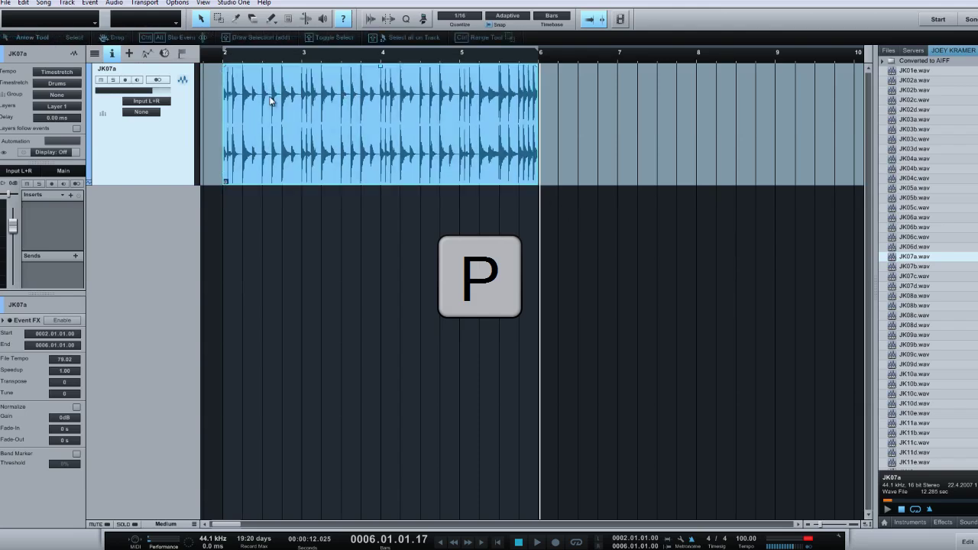
Step: Rename the drum loop event to 'DRUM LOOP 100bpm'
right_click(269, 101)
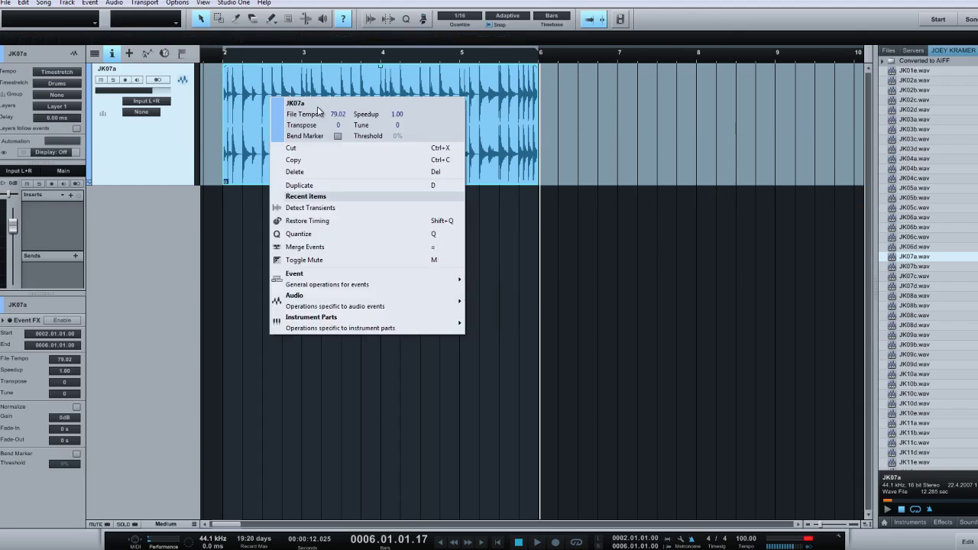
left_click(299, 105)
type("DRUM LOOP 100bpm")
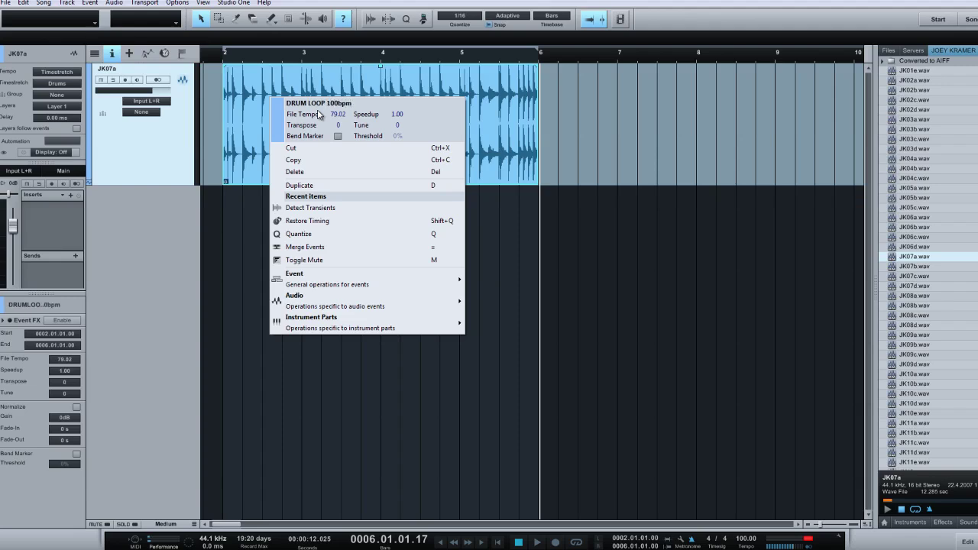
left_click(691, 273)
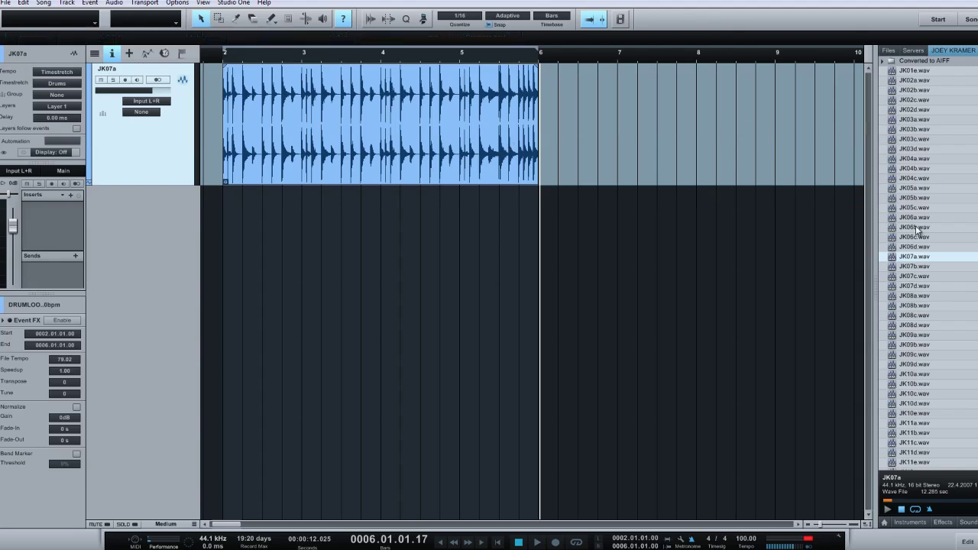
Step: Add a folder named 'Acoustic Drums (Export)' inside Converted to AIFF, then collapse it
right_click(885, 63)
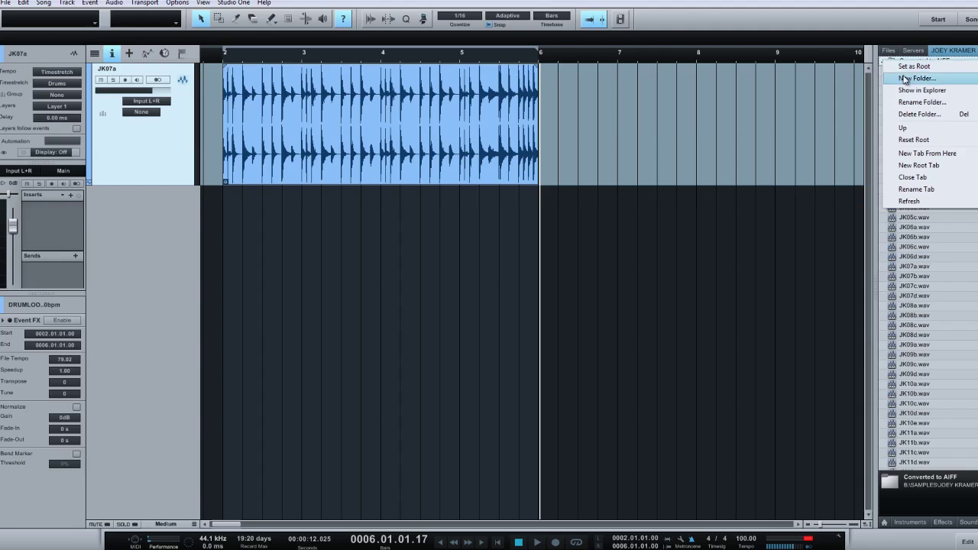
left_click(905, 79)
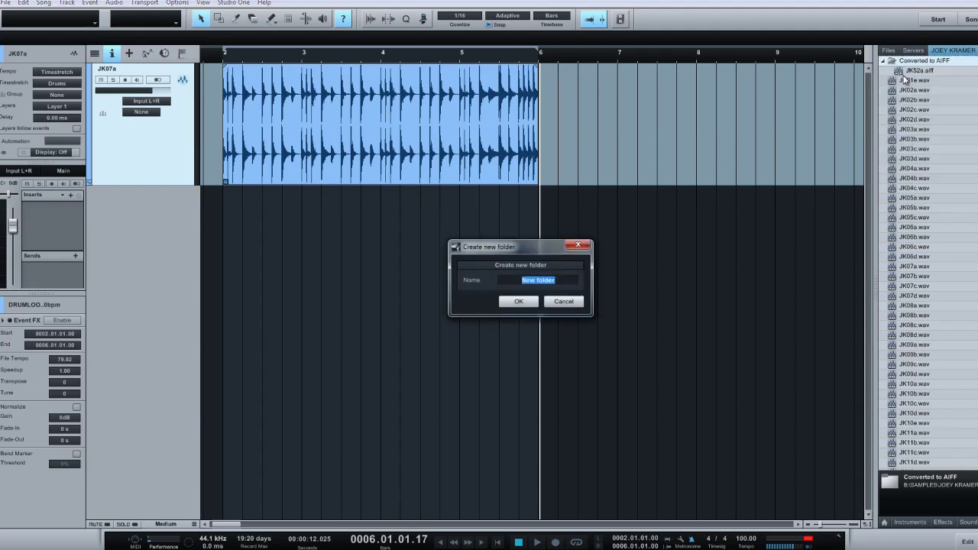
type("Acoustic Drums (Export)")
key("Return")
left_click_drag(907, 80, 940, 70)
left_click(889, 70)
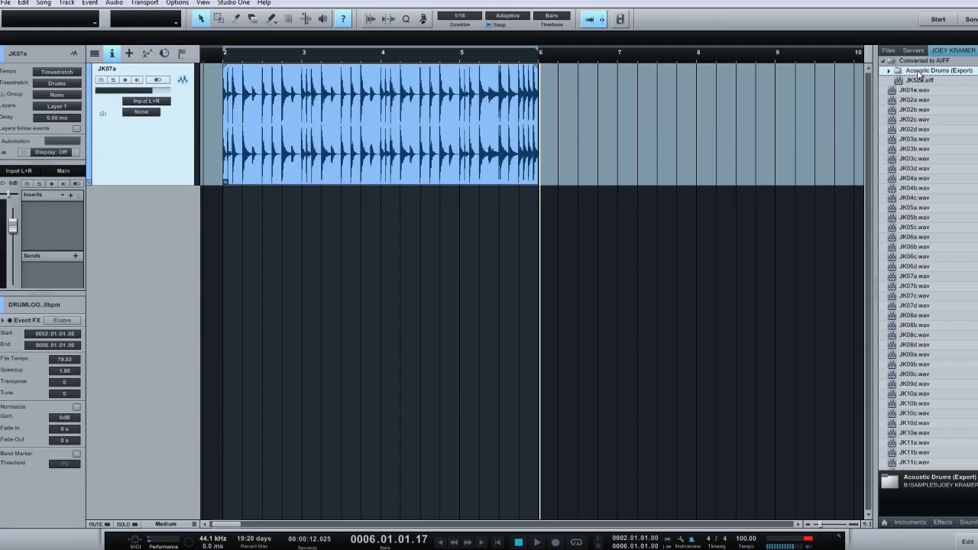
Step: Drag the drum loop event into Acoustic Drums (Export) and select the new DRUM LOOP 100bpm.wav
left_click(395, 113)
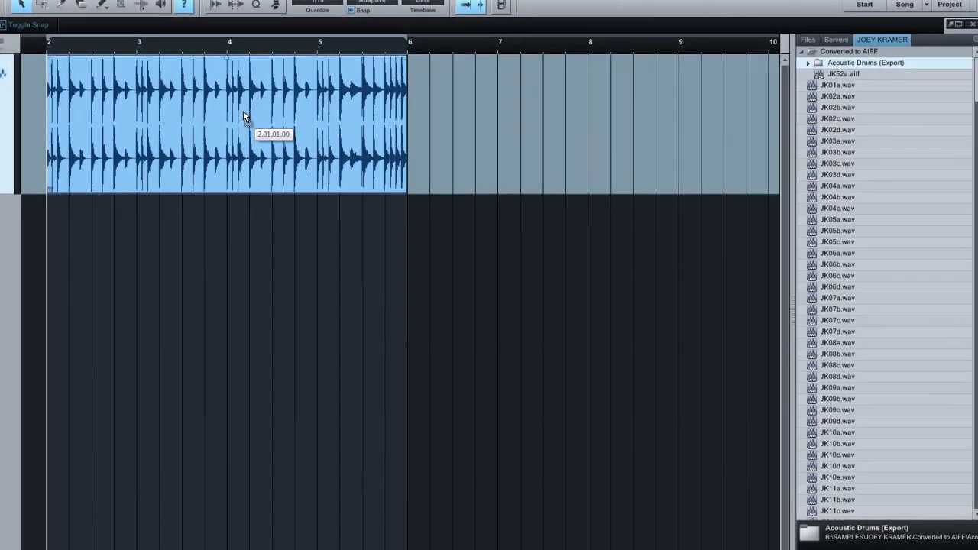
left_click_drag(244, 111, 866, 62)
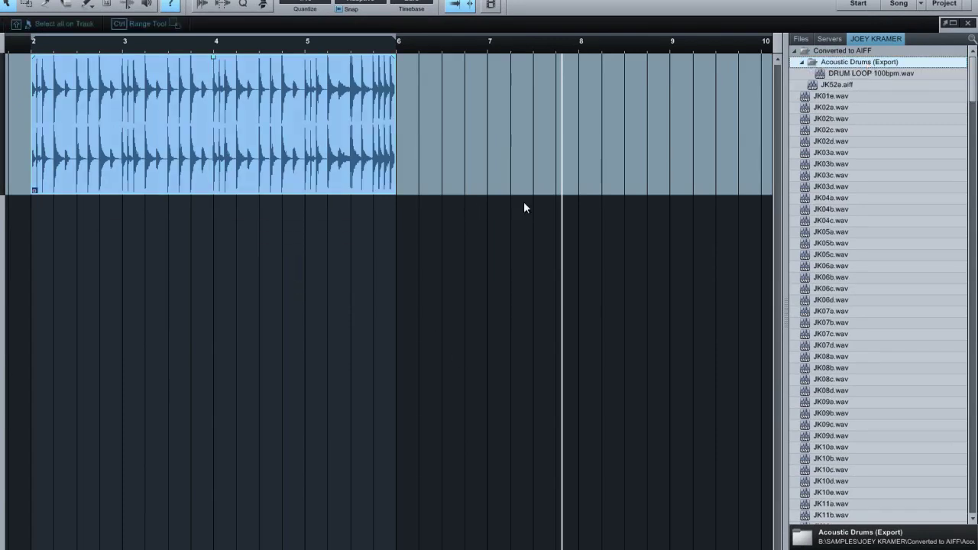
left_click(857, 77)
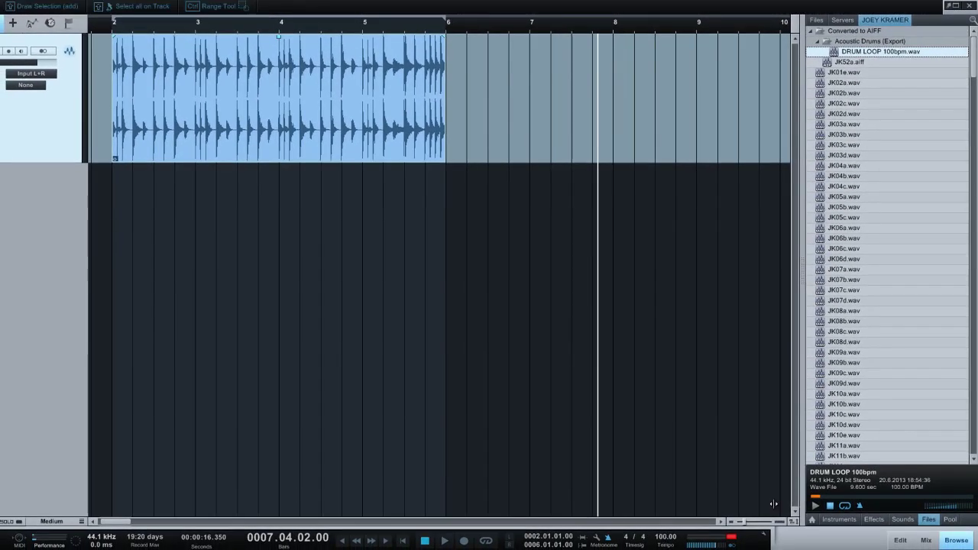
Step: Preview the exported loop while changing the song tempo to 134, 107, 90, finally 85 BPM
left_click(816, 505)
left_click_drag(801, 505, 740, 504)
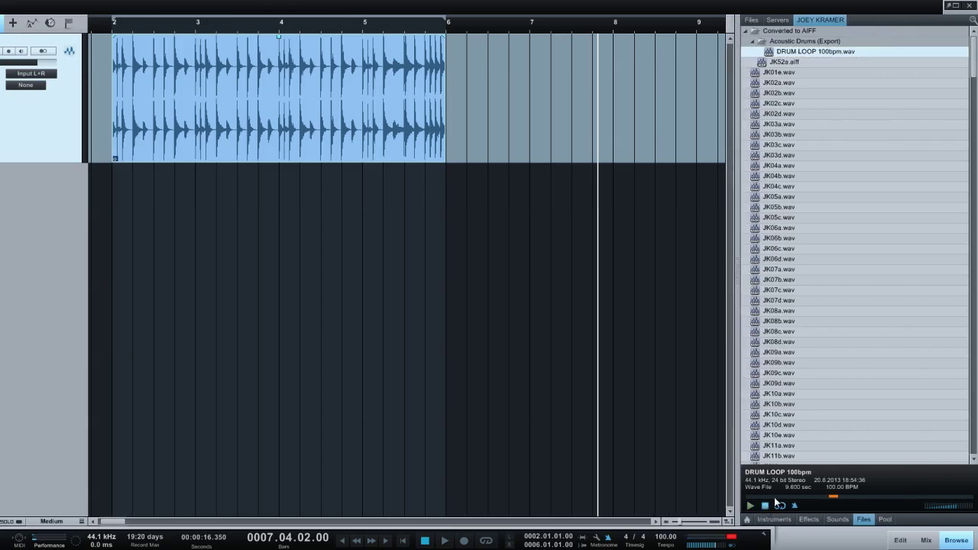
left_click_drag(662, 541, 662, 519)
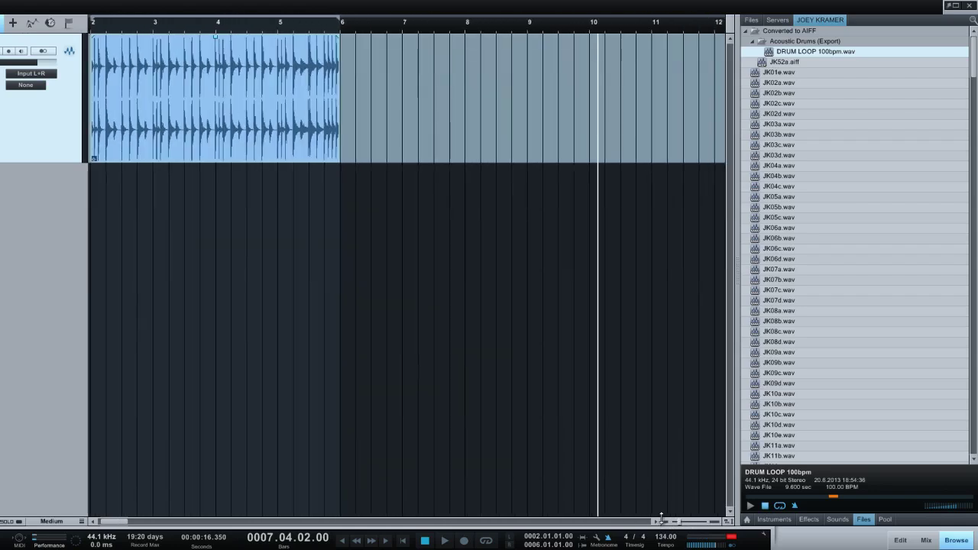
left_click(750, 506)
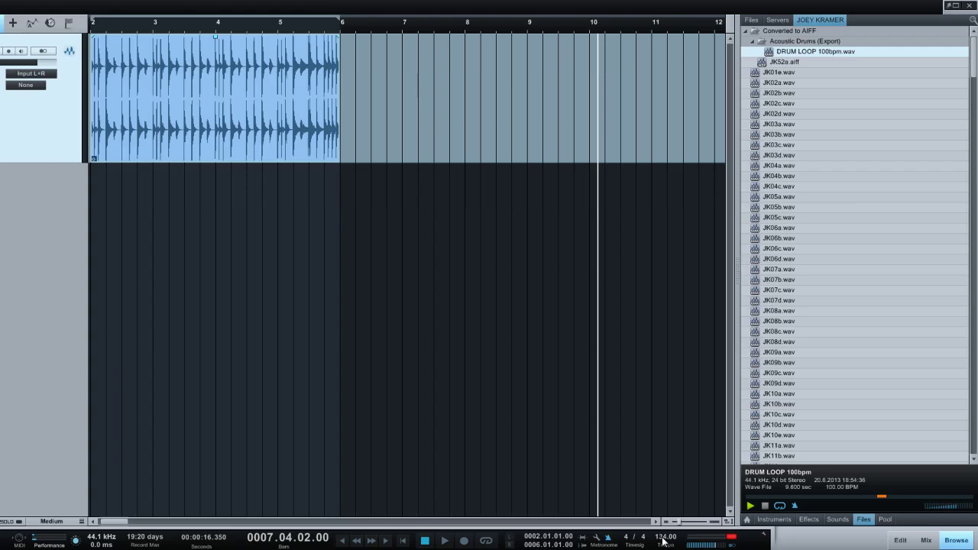
left_click_drag(663, 539, 662, 549)
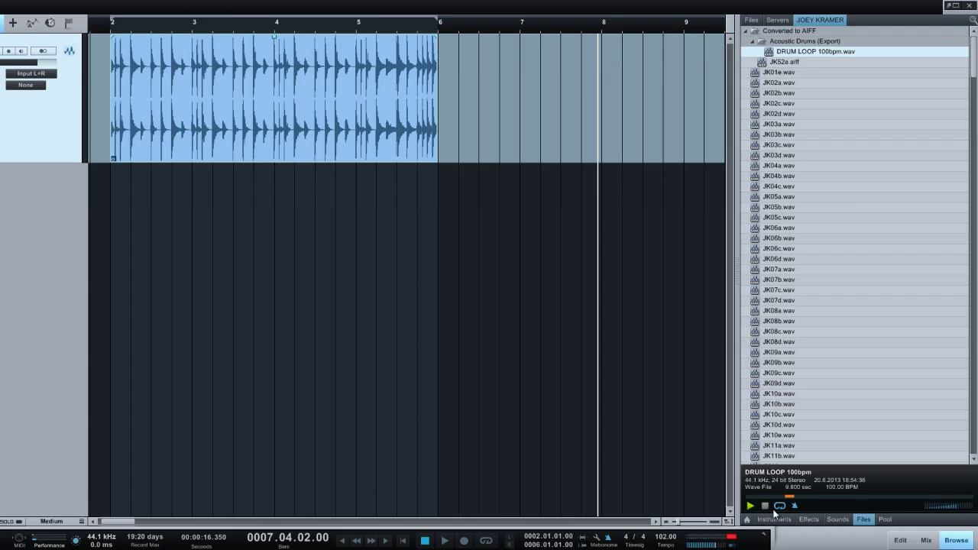
left_click_drag(665, 537, 660, 547)
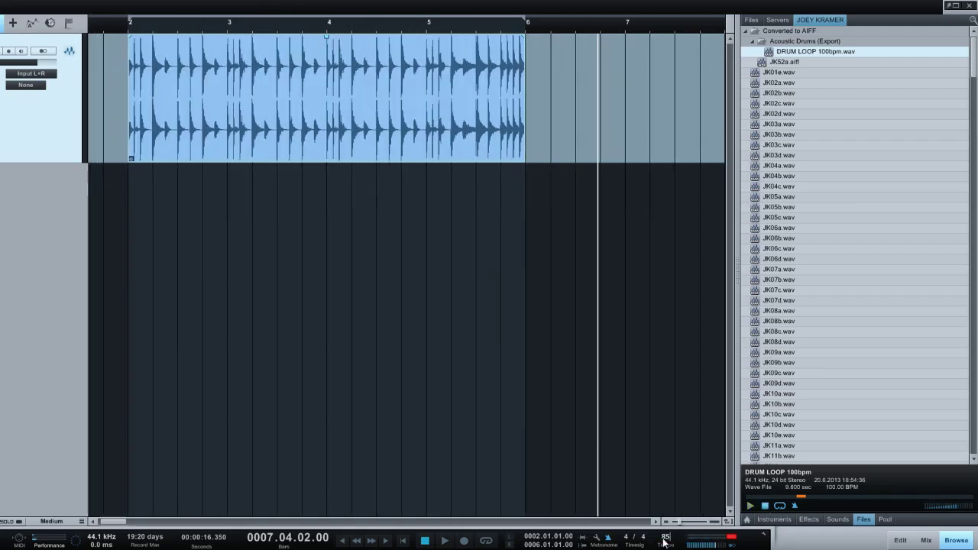
left_click(752, 505)
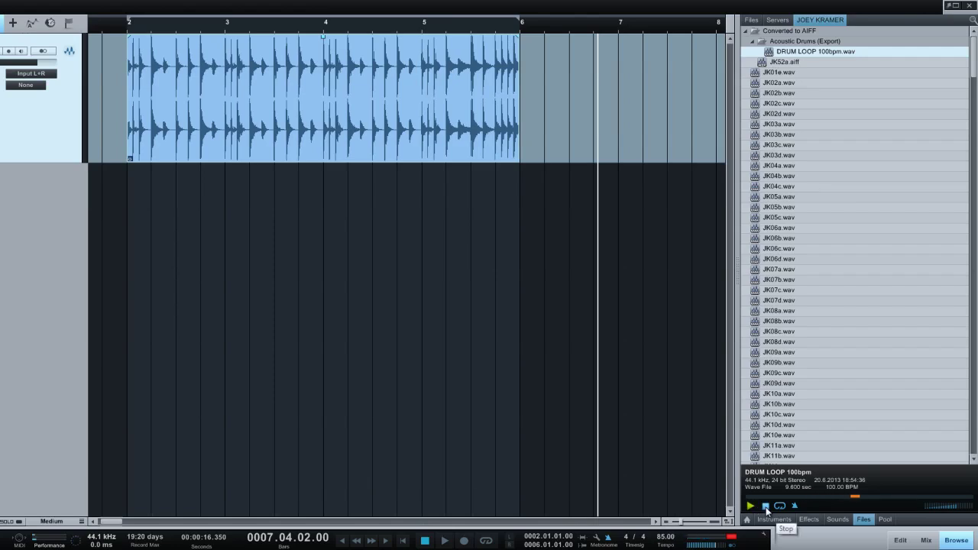
left_click(765, 508)
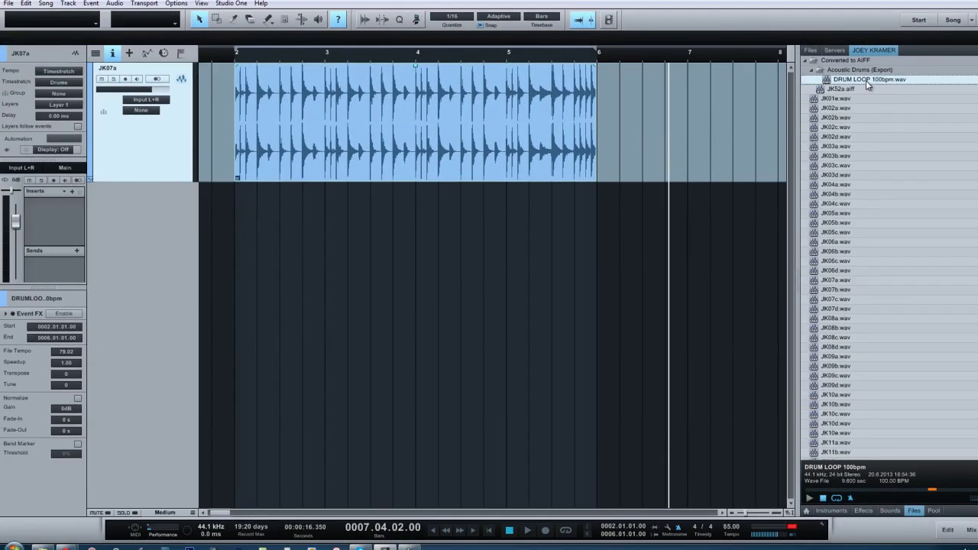
Step: Place DRUM LOOP 100bpm.wav on a new track starting at bar 7
left_click_drag(813, 52, 773, 54)
left_click_drag(830, 80, 690, 237)
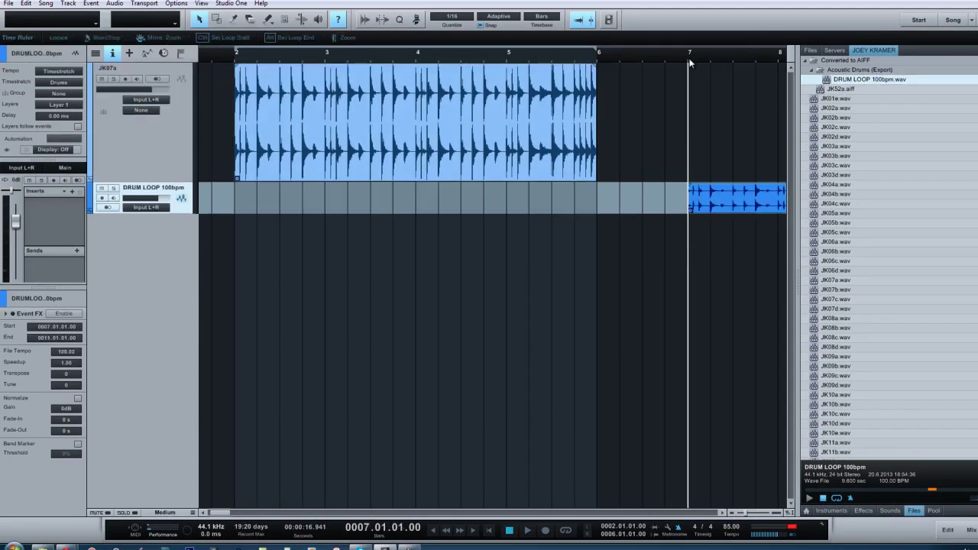
left_click_drag(216, 517, 230, 519)
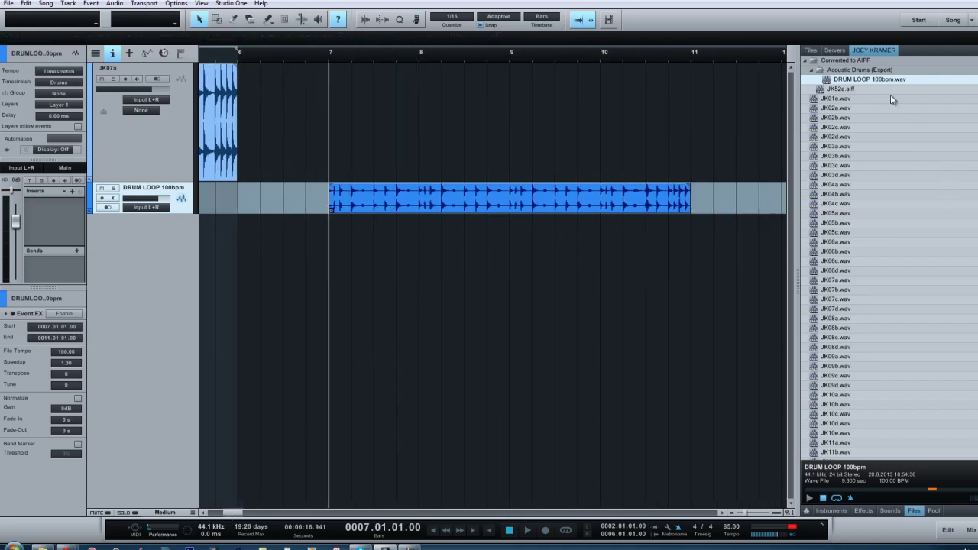
Step: Play the song from bar 7 while raising the tempo to 102 BPM, then stop
key("space")
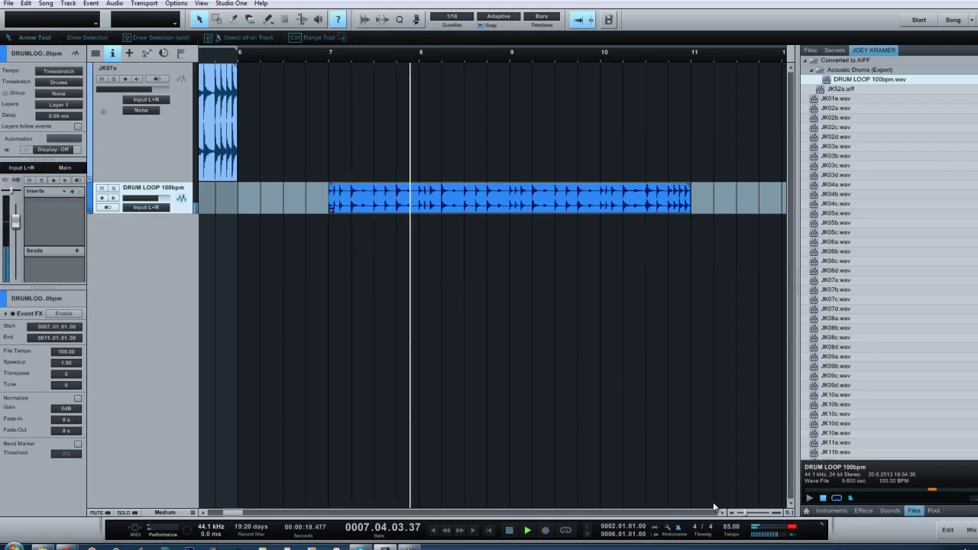
scroll(729, 526, "up", 15)
scroll(730, 526, "up", 2)
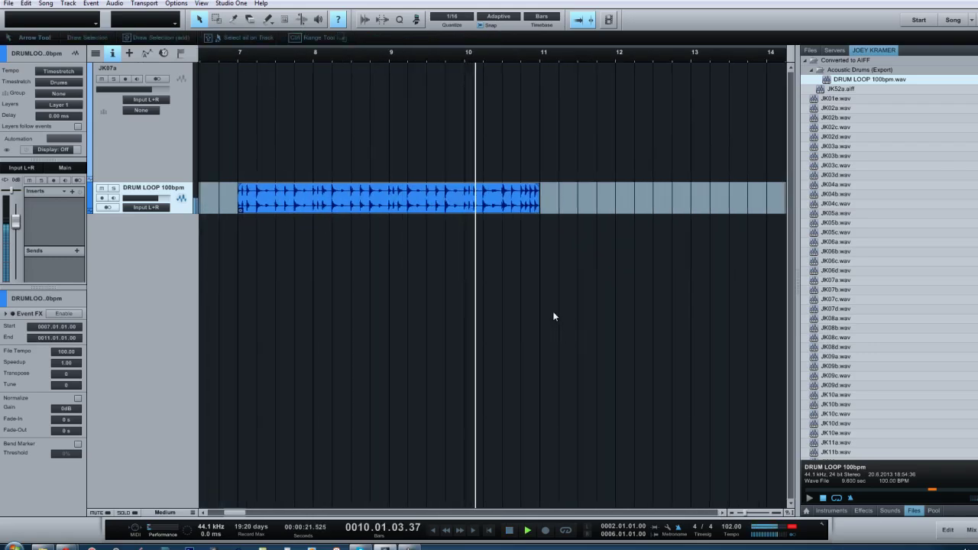
key("space")
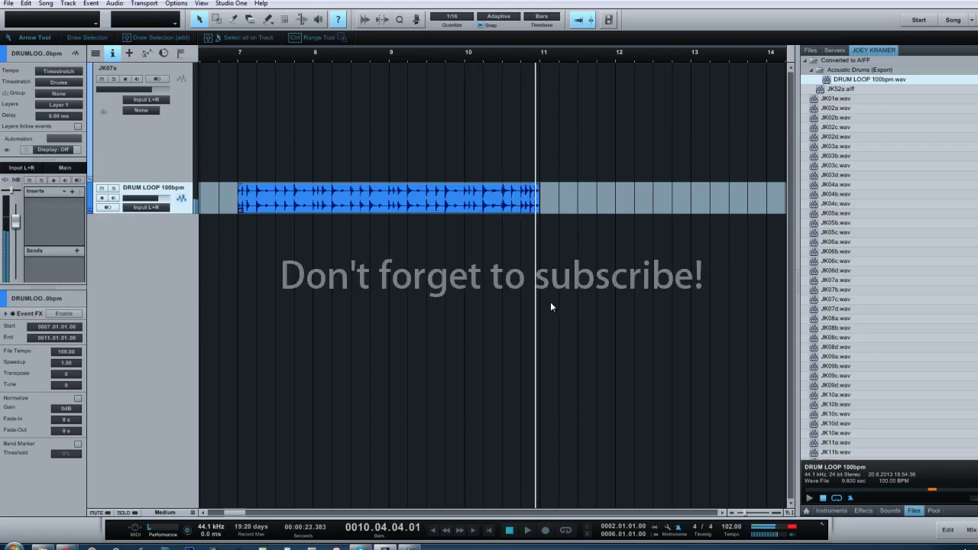